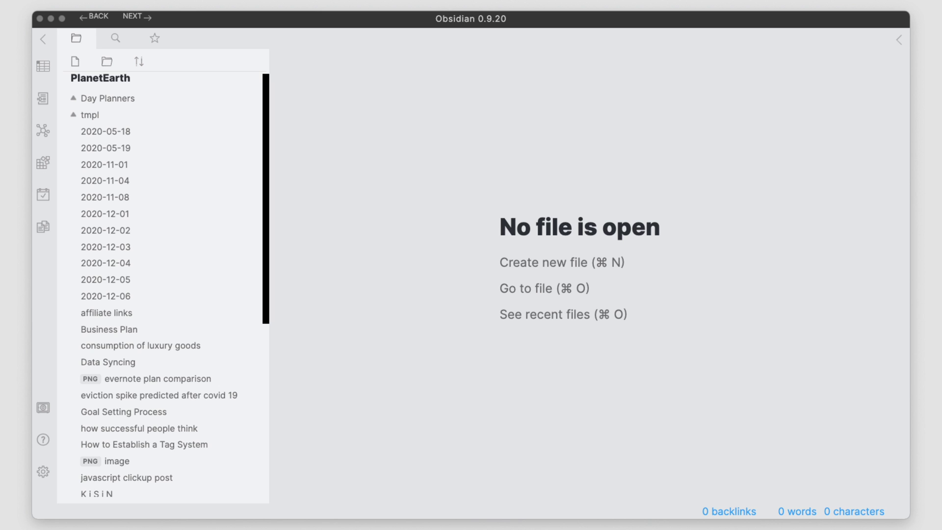
Create a new blank note and add an empty '---' front matter block.
{"action": "left_click", "coordinate": [552, 263]}
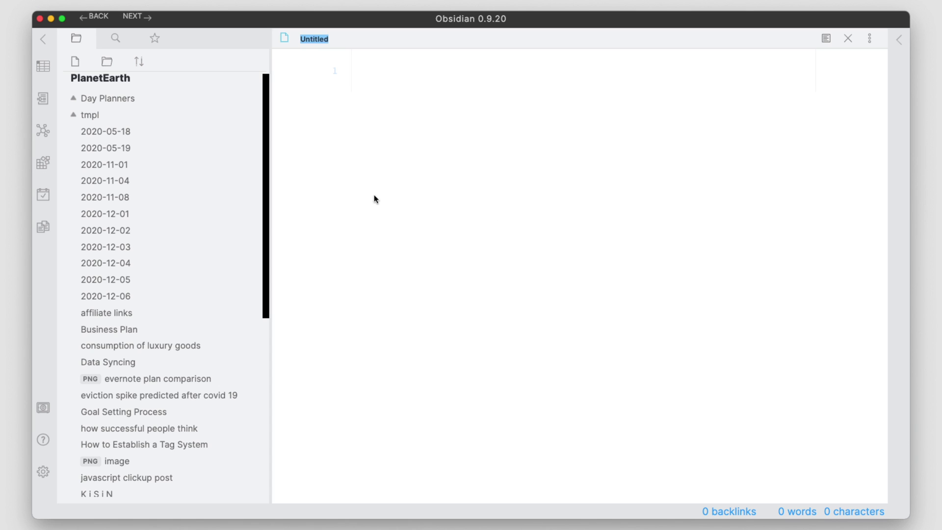
{"action": "left_click", "coordinate": [404, 83]}
{"action": "type", "text": "---"}
{"action": "key", "text": "Return"}
{"action": "key", "text": "Return"}
{"action": "type", "text": "---"}
Add 'aliases: [test, tester, testing]' to the front matter and rename the note 'Untitled test file'.
{"action": "left_click", "coordinate": [404, 80]}
{"action": "type", "text": "aliases: "}
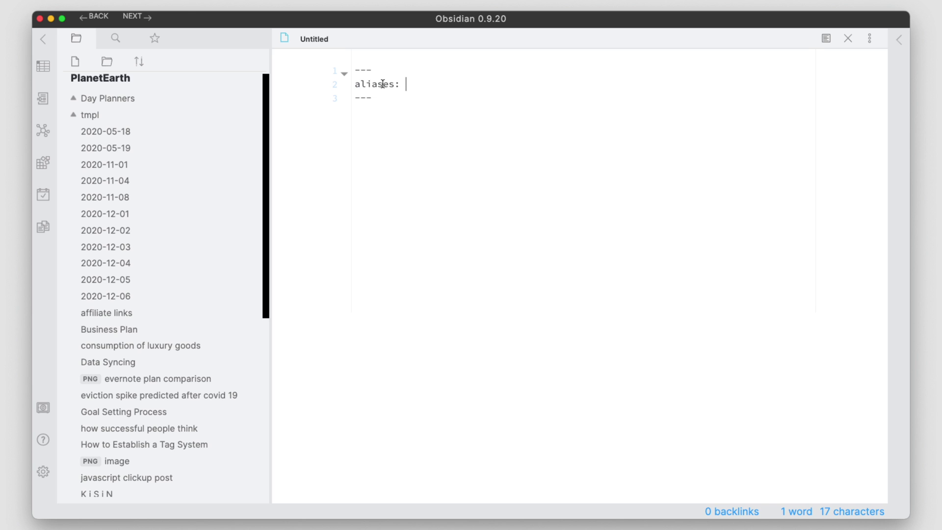
{"action": "type", "text": "[test,"}
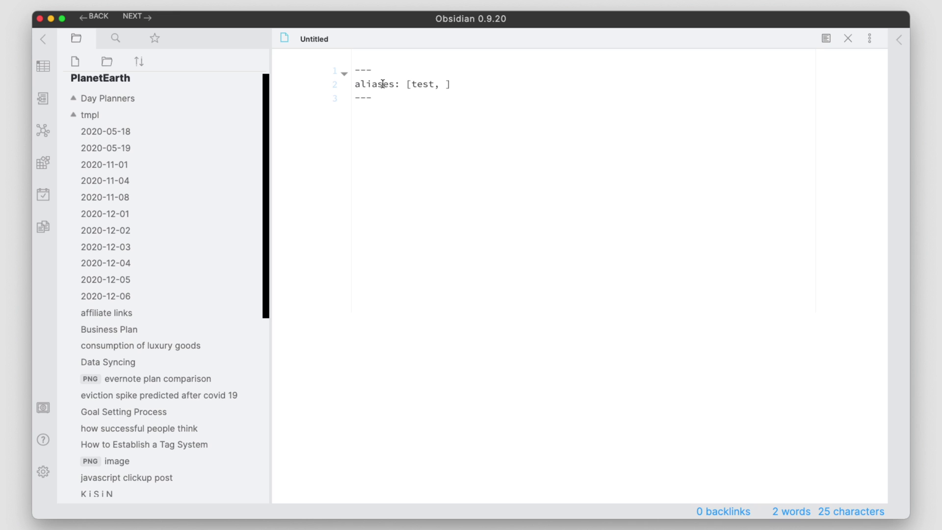
{"action": "type", "text": "tester"}
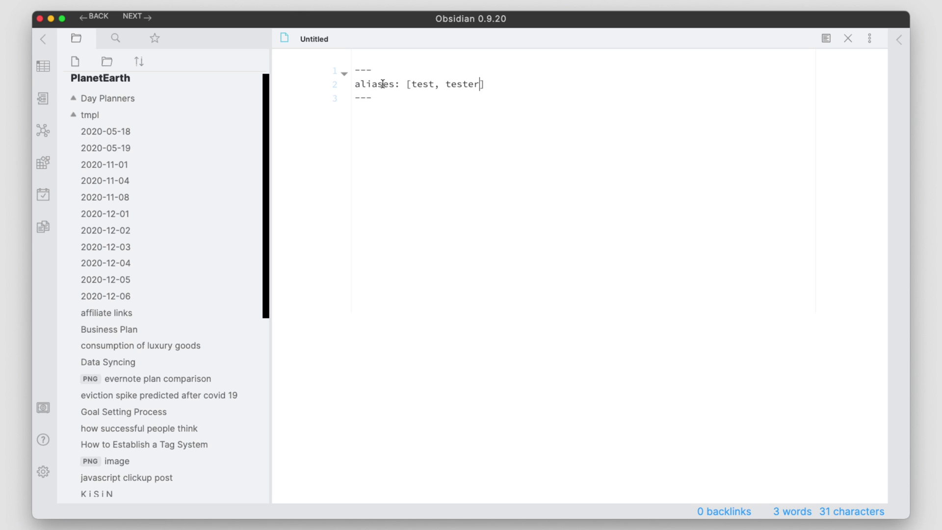
{"action": "type", "text": ", testing"}
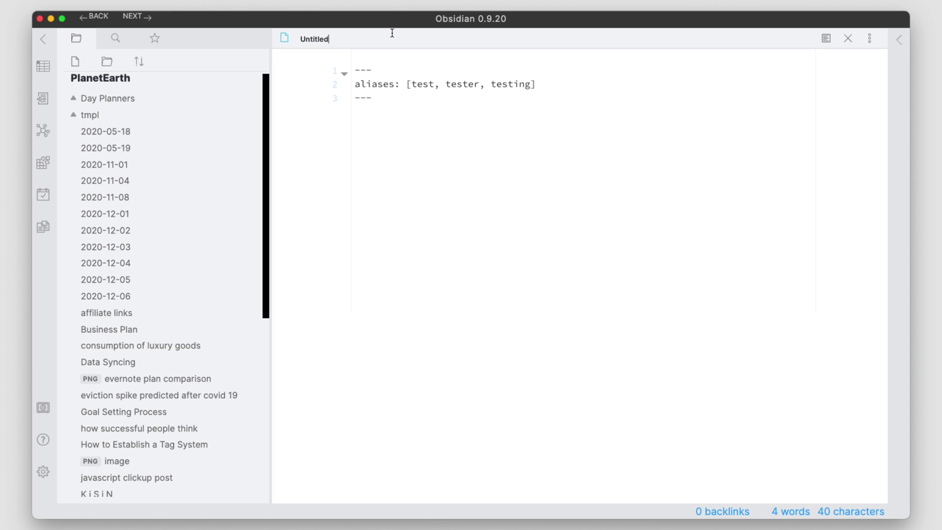
{"action": "type", "text": "test file"}
On a new line below the front matter, type '[[' to list the alias suggestions test, tester, testing.
{"action": "left_click", "coordinate": [421, 147]}
{"action": "key", "text": "Return"}
{"action": "key", "text": "Return"}
{"action": "type", "text": "[["}
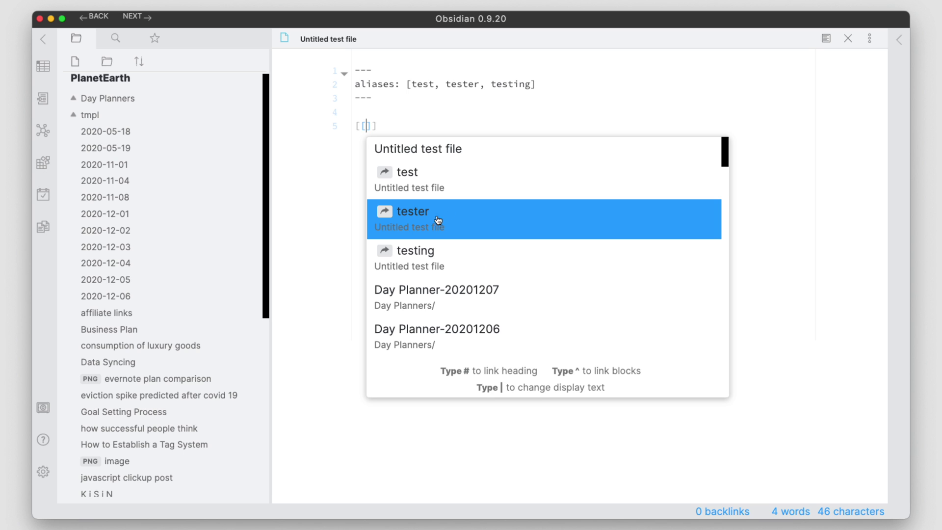
Insert the link [[Untitled test file|tester]], preview it showing 'tester', then return to edit mode.
{"action": "left_click", "coordinate": [435, 220]}
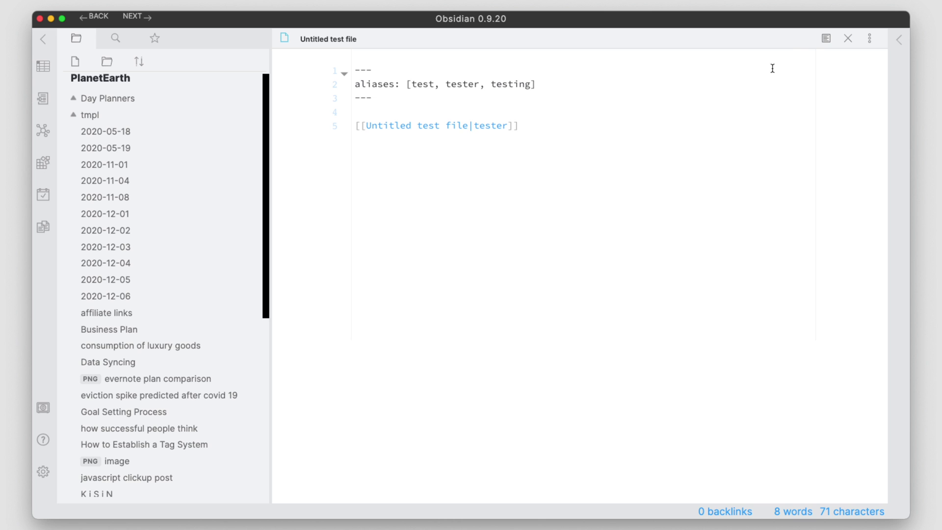
{"action": "left_click", "coordinate": [827, 43]}
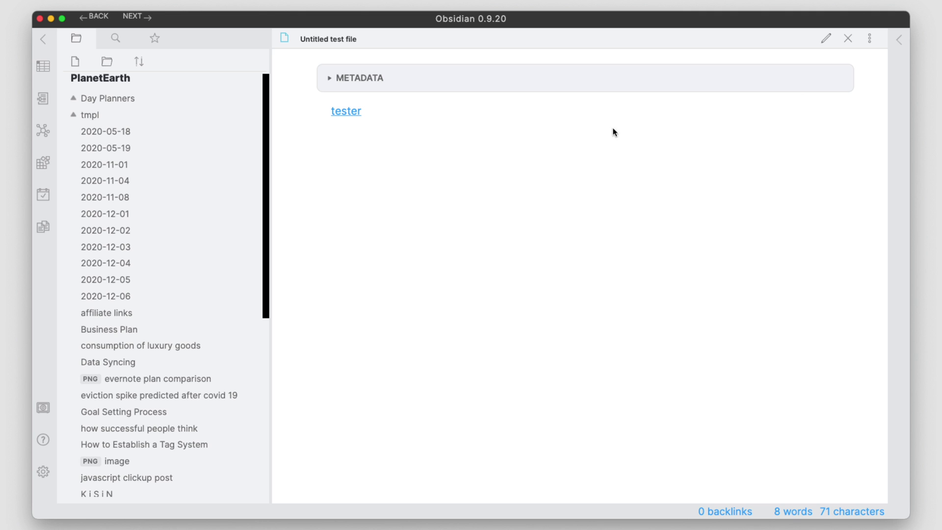
{"action": "key", "text": "super+e"}
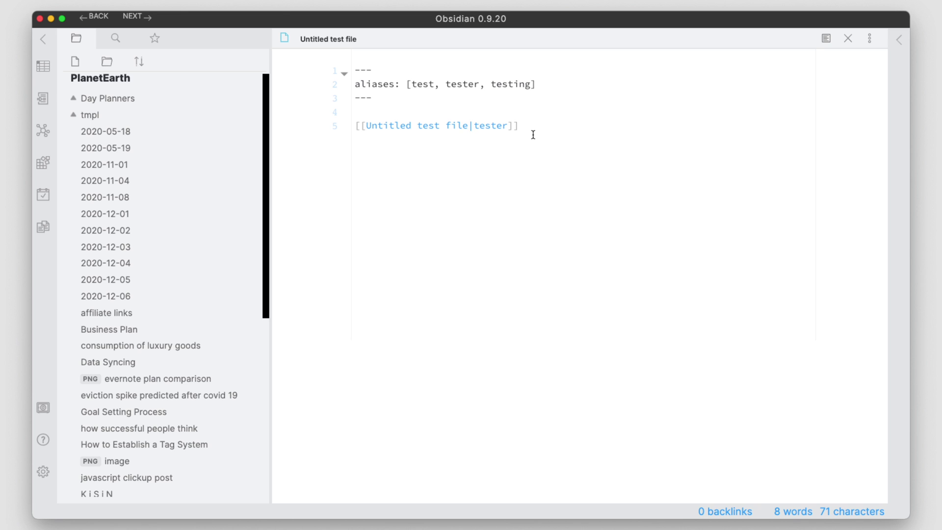
Add a front matter line tags: ["#test","#tester"] under the aliases.
{"action": "left_click", "coordinate": [543, 87]}
{"action": "key", "text": "Return"}
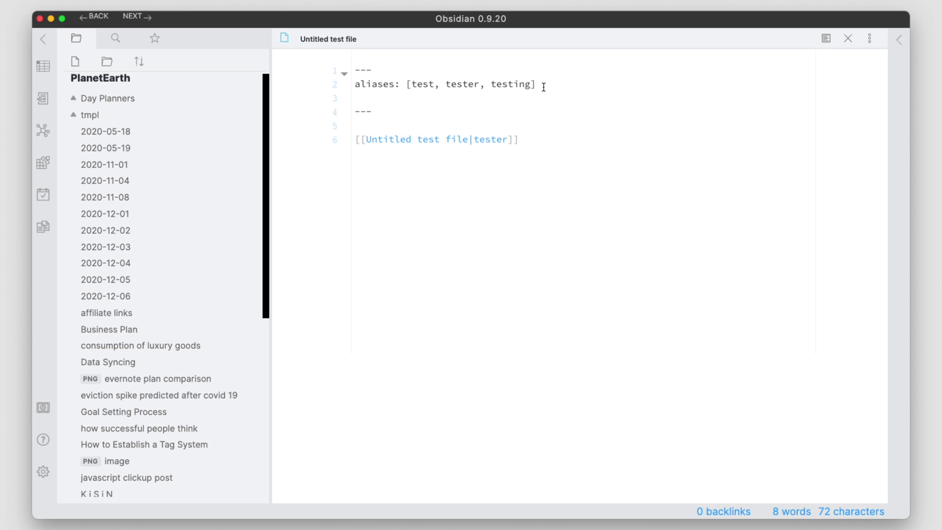
{"action": "type", "text": "tags: ["}
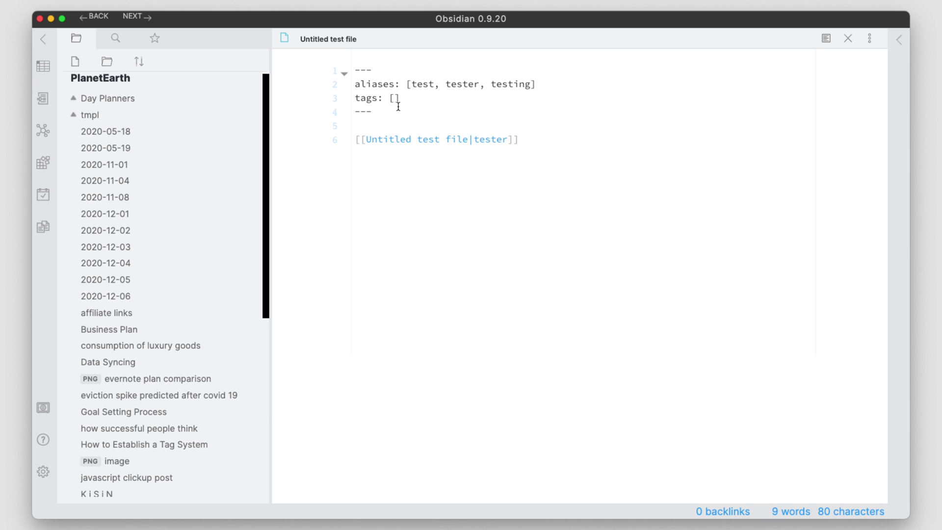
{"action": "type", "text": "\"#test"}
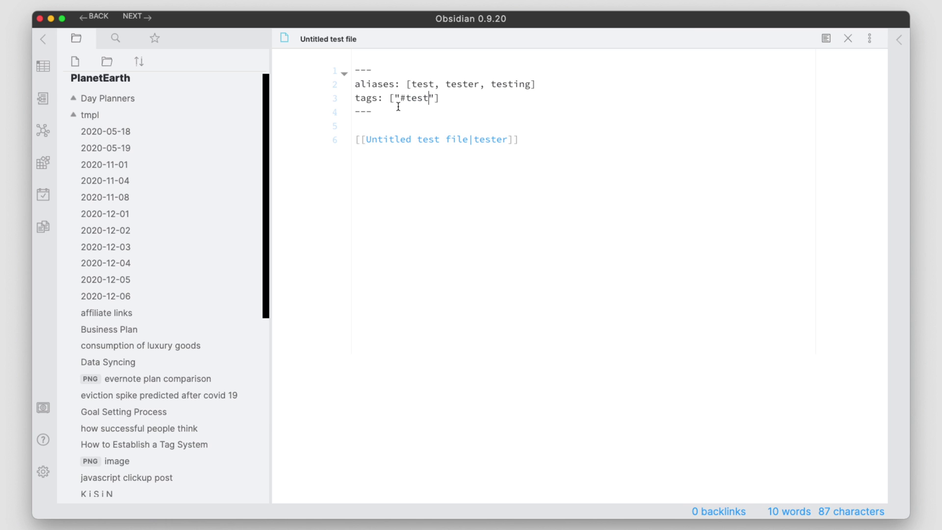
{"action": "key", "text": "Right"}
{"action": "type", "text": ",\"#test"}
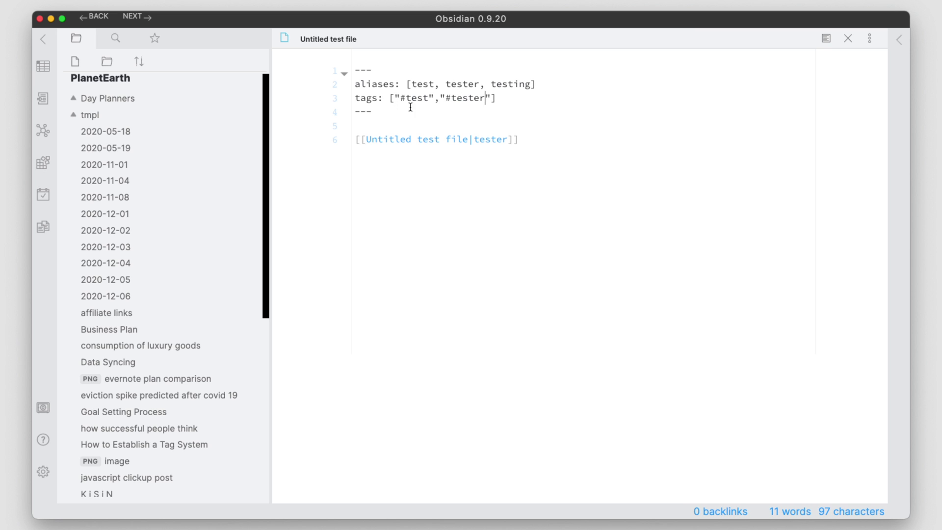
{"action": "left_click_drag", "start_coordinate": [395, 101], "coordinate": [433, 101]}
{"action": "left_click_drag", "start_coordinate": [429, 100], "coordinate": [403, 100]}
Check the right sidebar's Tags pane for #test and #tester, then collapse the sidebar.
{"action": "left_click", "coordinate": [609, 127]}
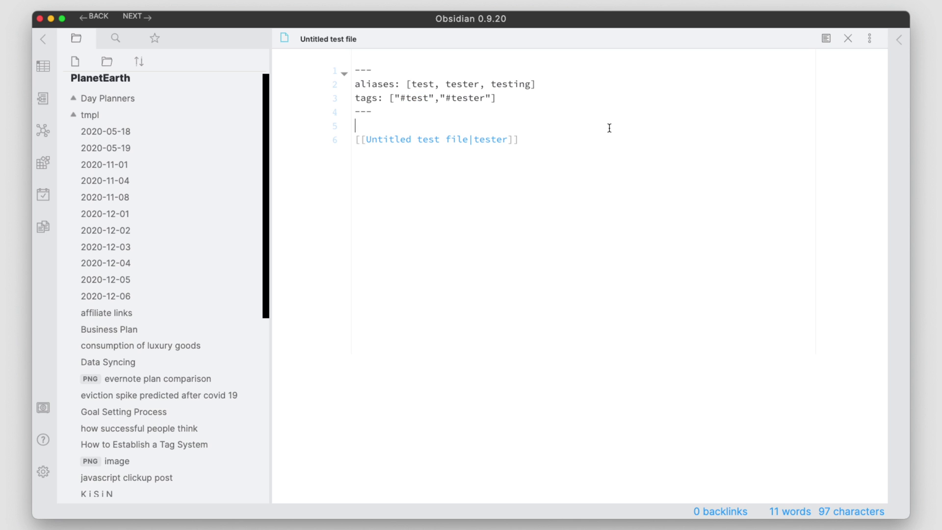
{"action": "left_click", "coordinate": [901, 50]}
{"action": "left_click", "coordinate": [717, 38]}
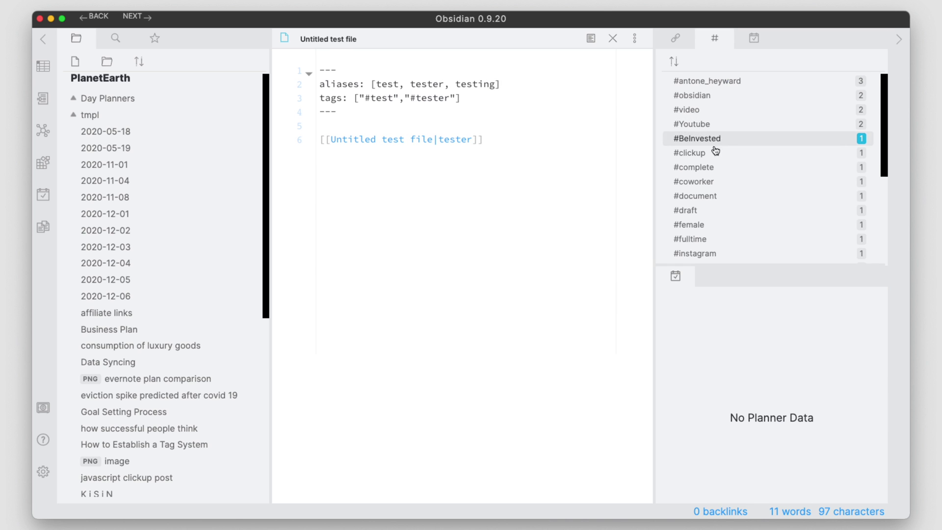
{"action": "scroll", "coordinate": [746, 195], "scroll_direction": "down", "scroll_amount": 5}
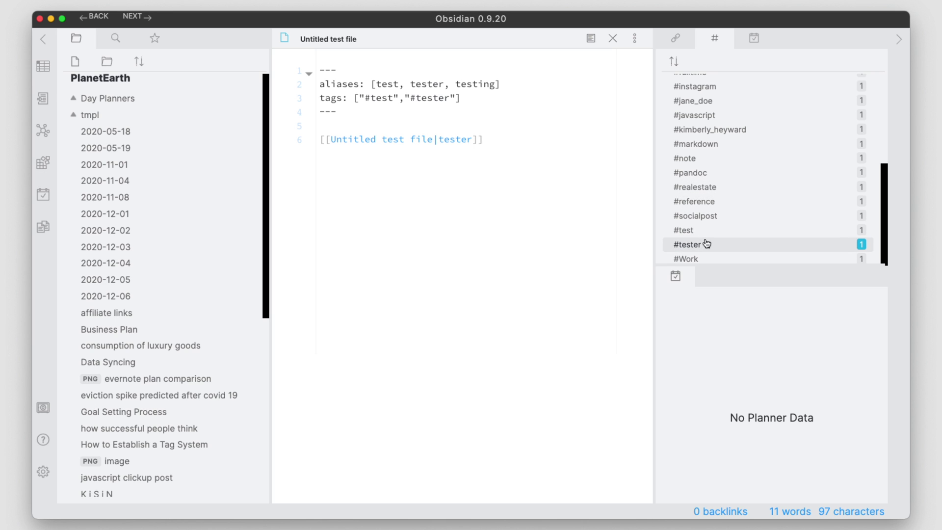
{"action": "key", "text": "super+shift+r"}
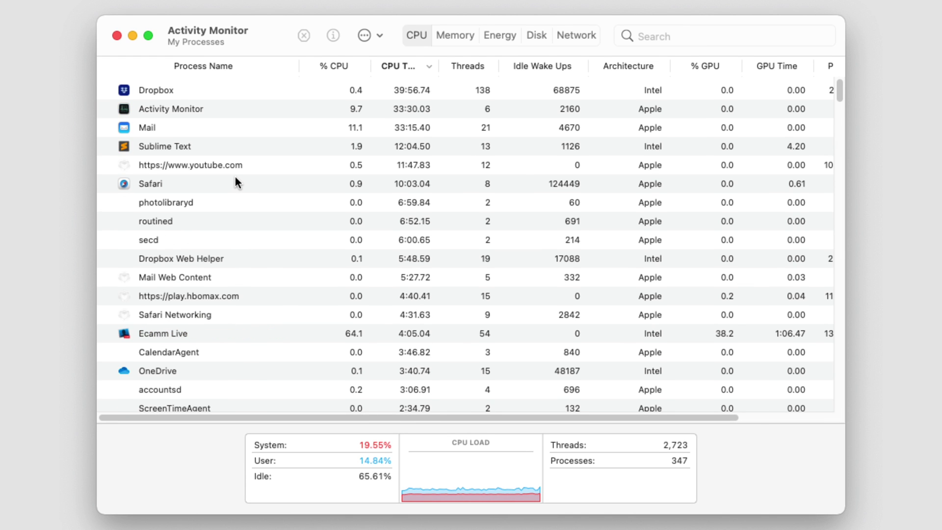
Sort Activity Monitor by Process Name and select the Obsidian process.
{"action": "left_click", "coordinate": [216, 65]}
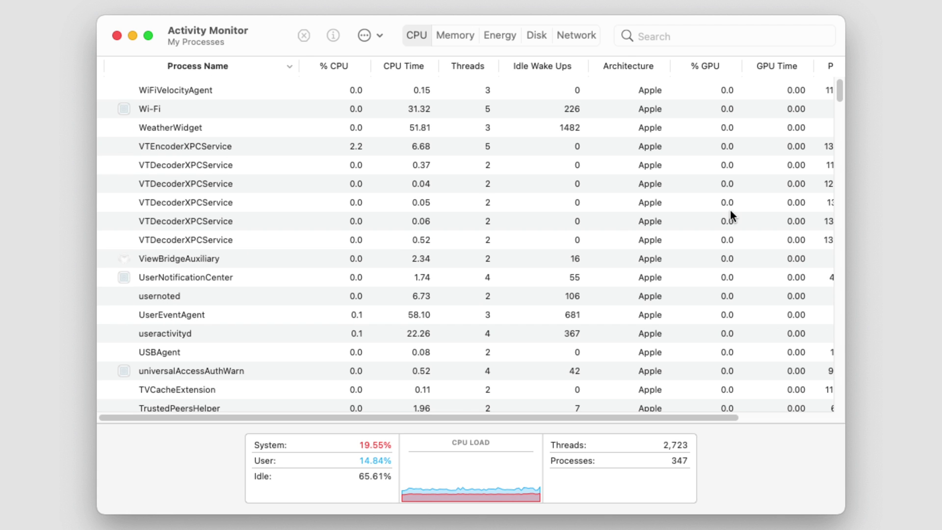
{"action": "left_click_drag", "start_coordinate": [840, 90], "coordinate": [838, 185]}
{"action": "left_click", "coordinate": [220, 319]}
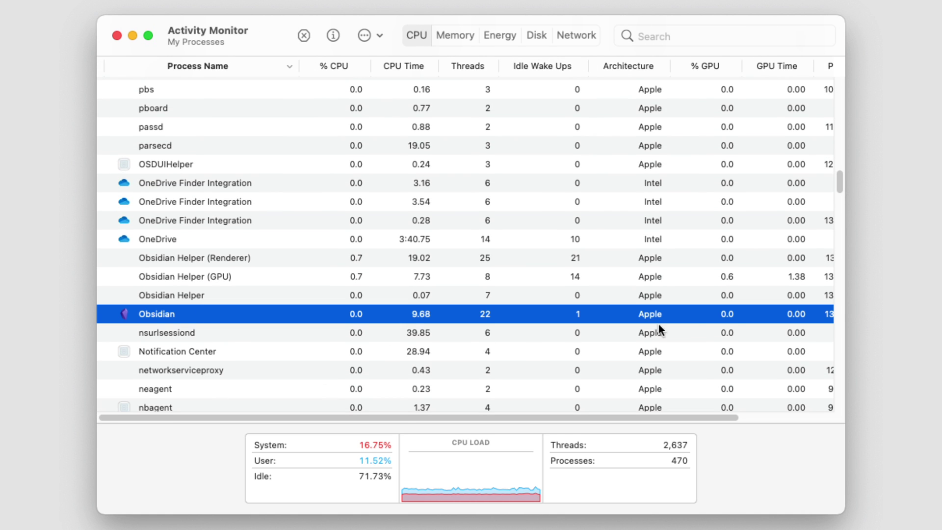